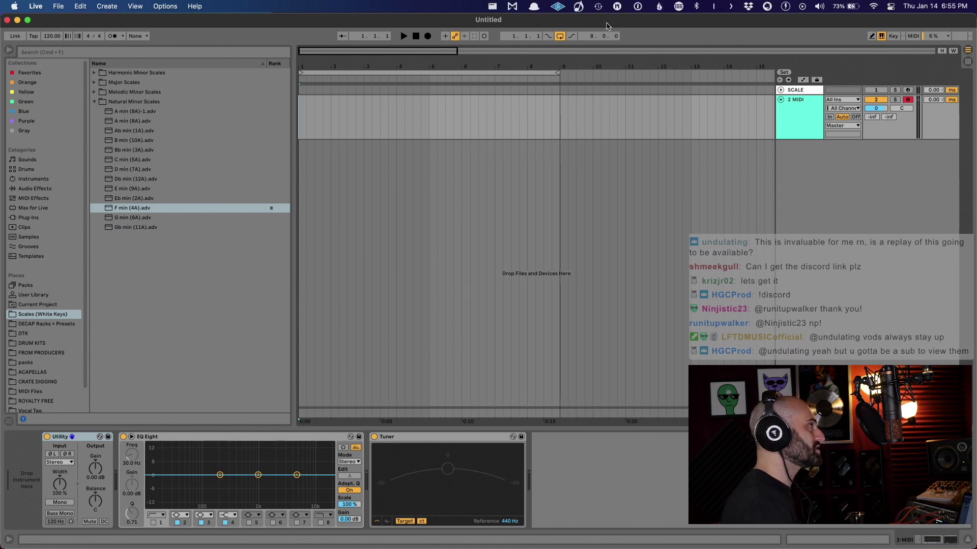
{"action": "left_click", "coordinate": [598, 7]}
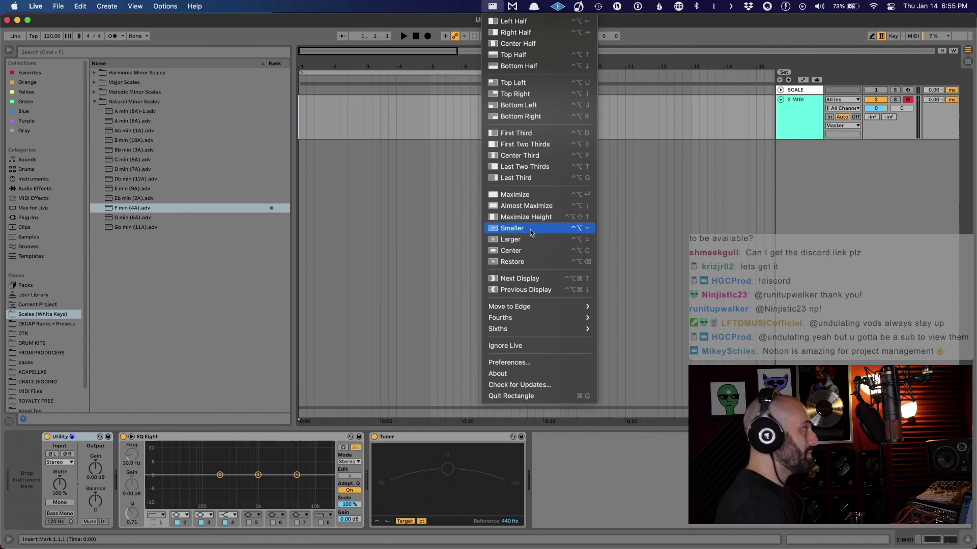
{"action": "left_click", "coordinate": [525, 252]}
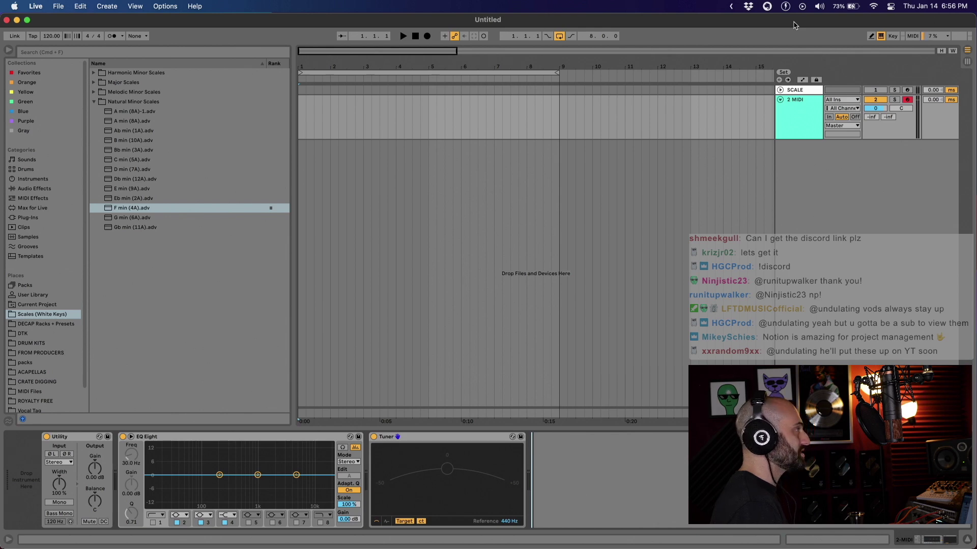
{"action": "left_click_drag", "start_coordinate": [794, 24], "coordinate": [325, 19]}
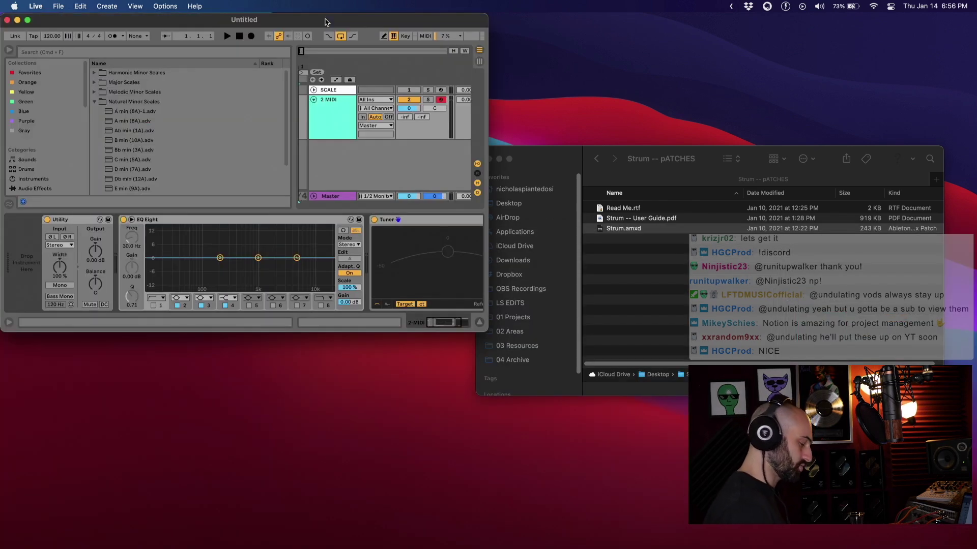
{"action": "double_click", "coordinate": [324, 21]}
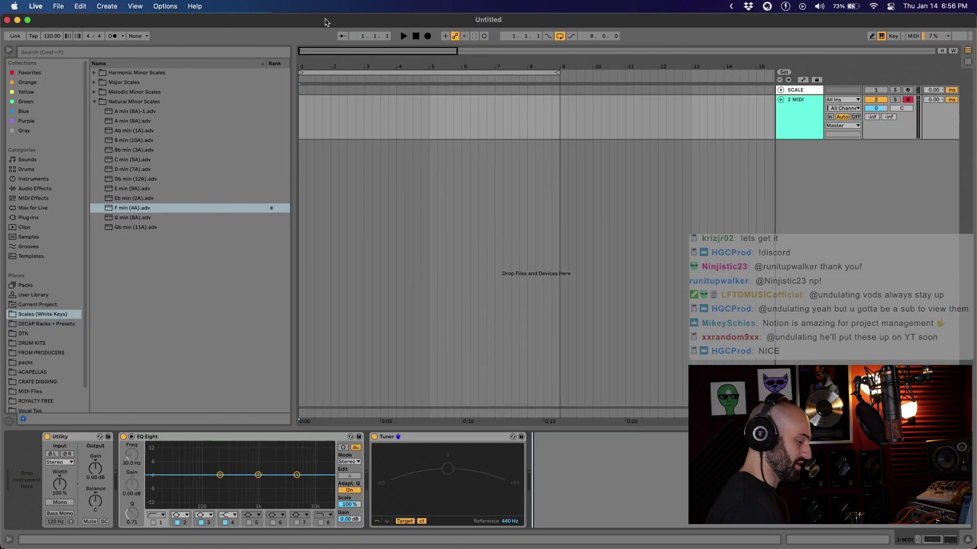
{"action": "double_click", "coordinate": [324, 20]}
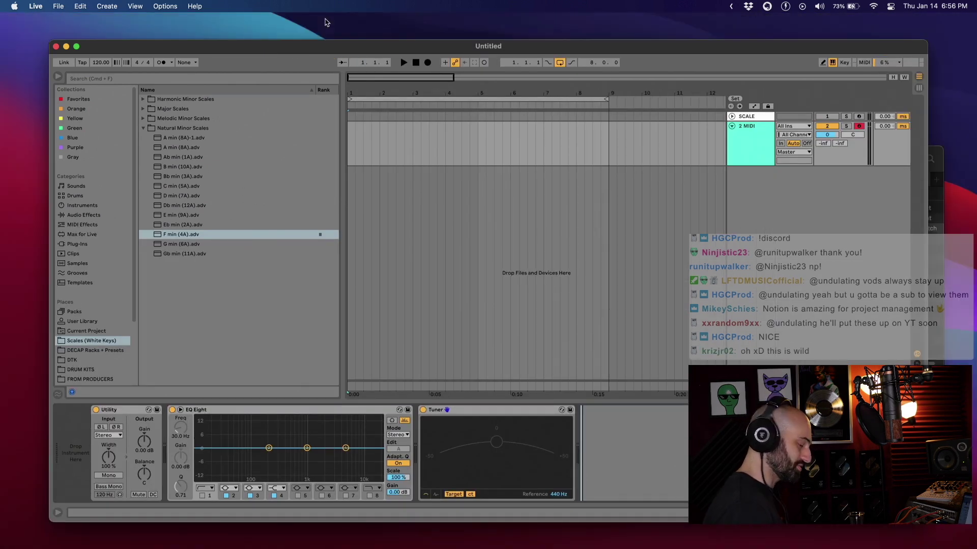